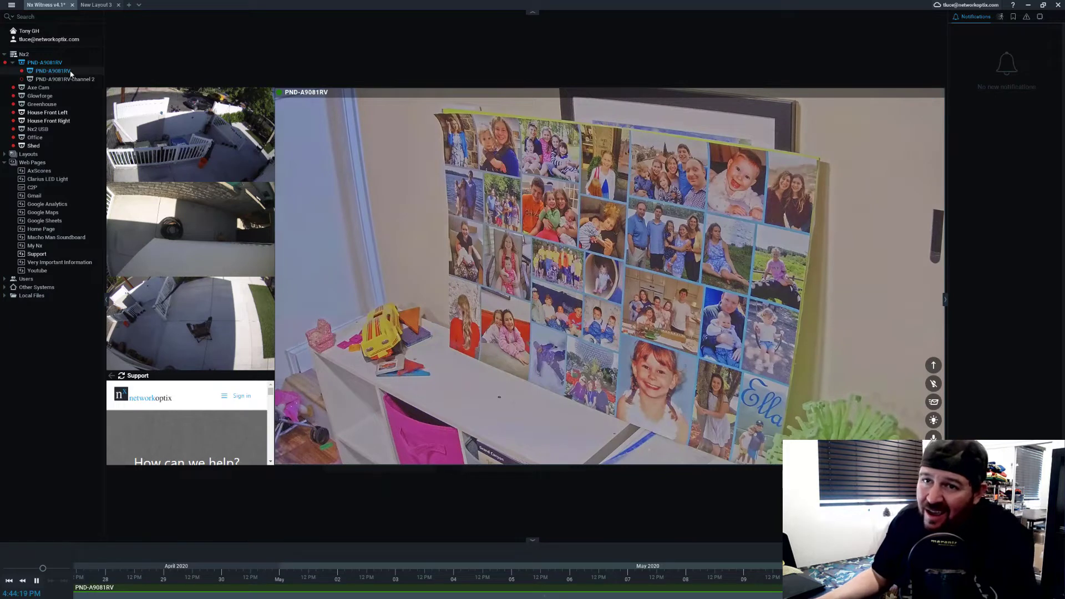
# Step: Open Camera Settings for the PND-A9081RV camera and view its general information
pyautogui.moveTo(69, 72)
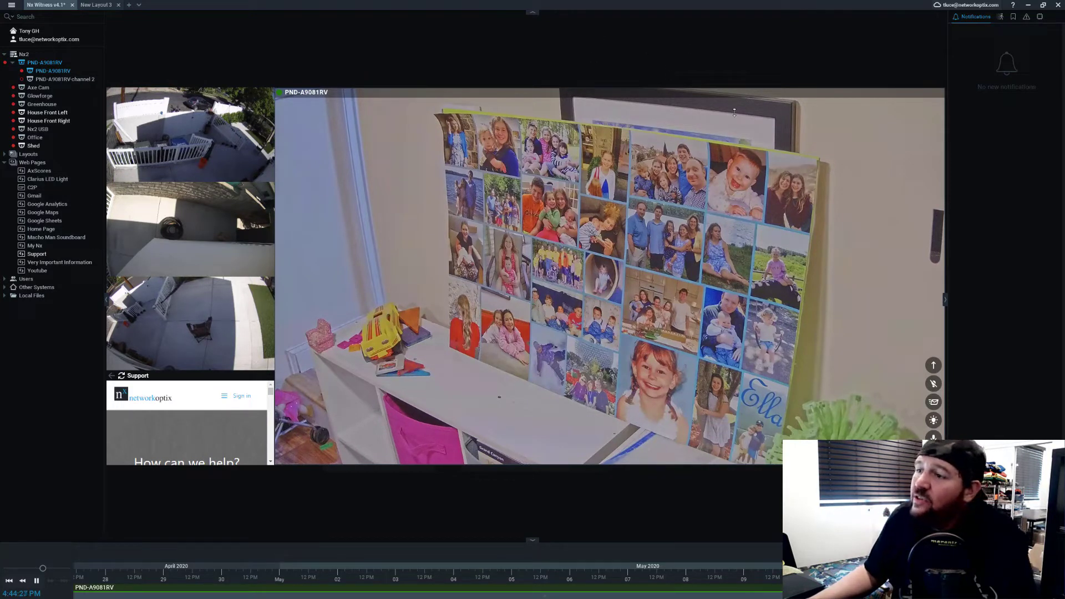
pyautogui.moveTo(569, 290)
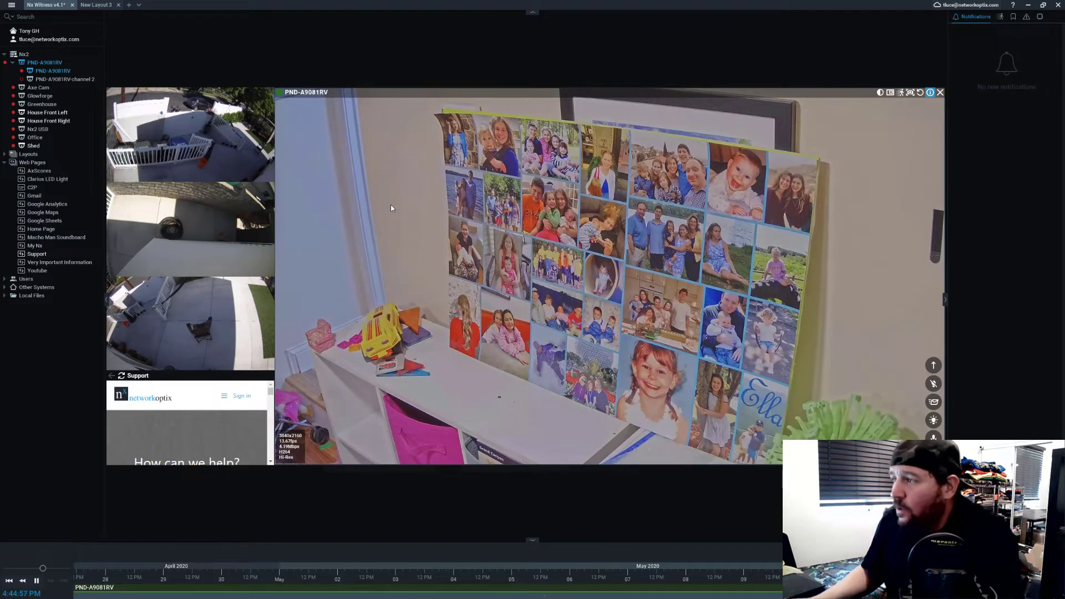
pyautogui.rightClick(541, 201)
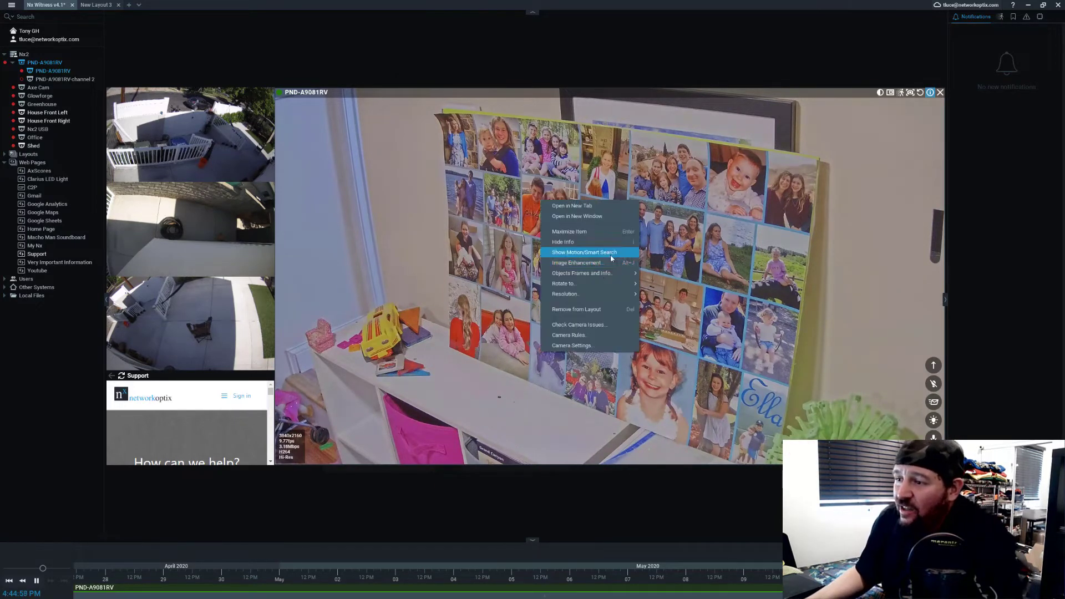
pyautogui.click(588, 346)
pyautogui.moveTo(201, 176); pyautogui.dragTo(595, 79)
pyautogui.click(276, 155)
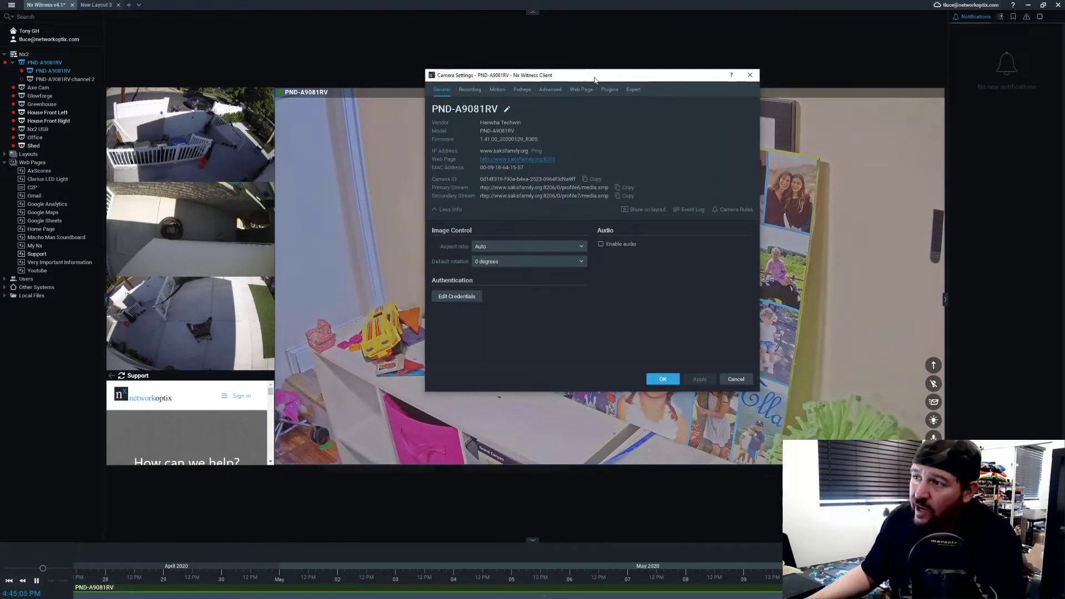
# Step: Enable Person and Face detection on the Hanwha analytics plugin's Objects page
pyautogui.click(611, 90)
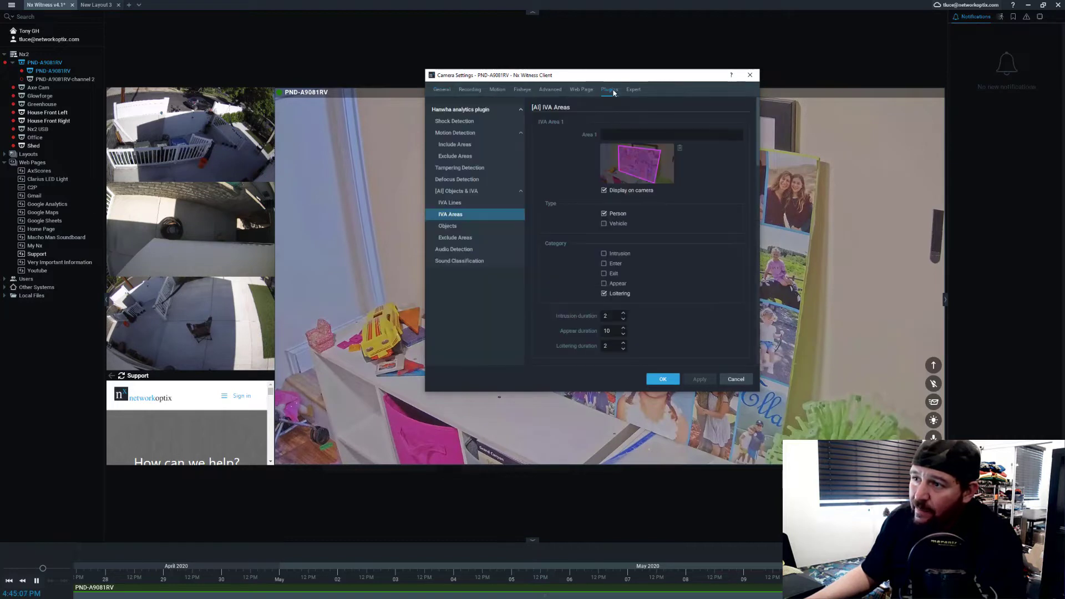
pyautogui.click(511, 111)
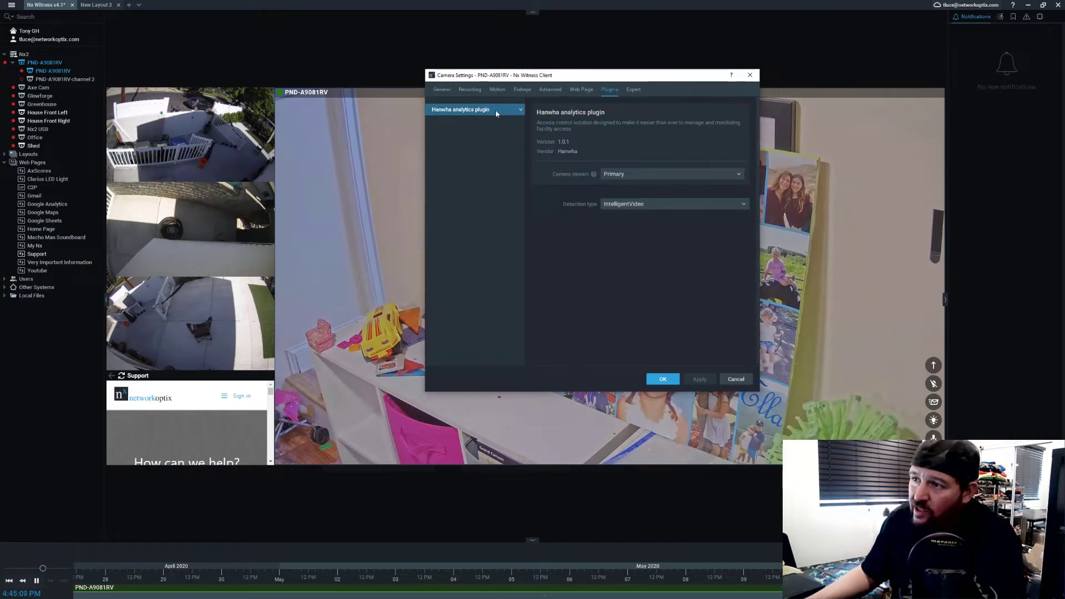
pyautogui.click(521, 110)
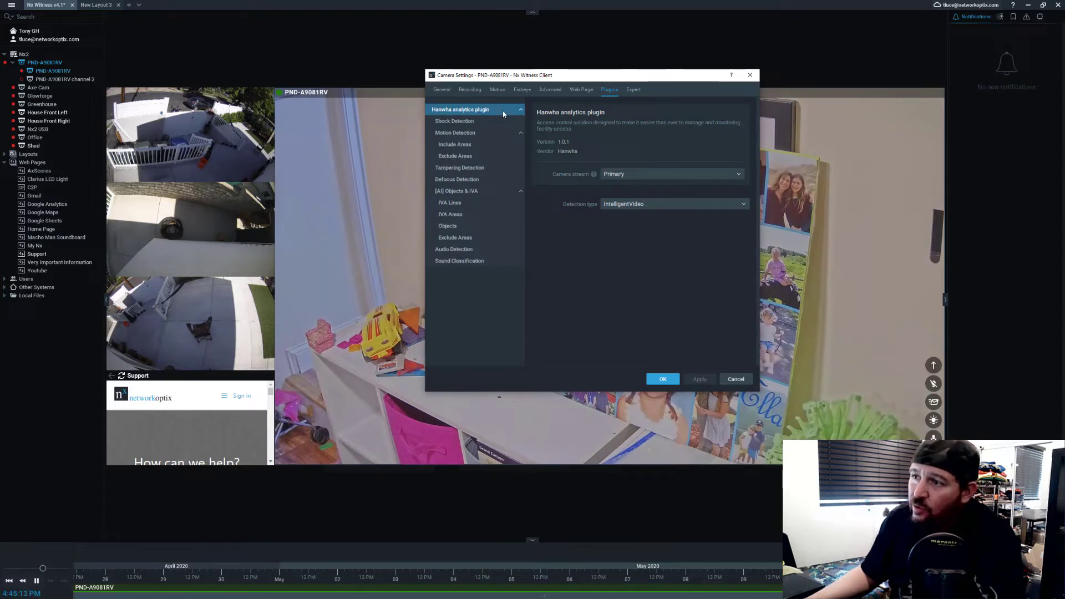
pyautogui.moveTo(575, 79); pyautogui.dragTo(609, 124)
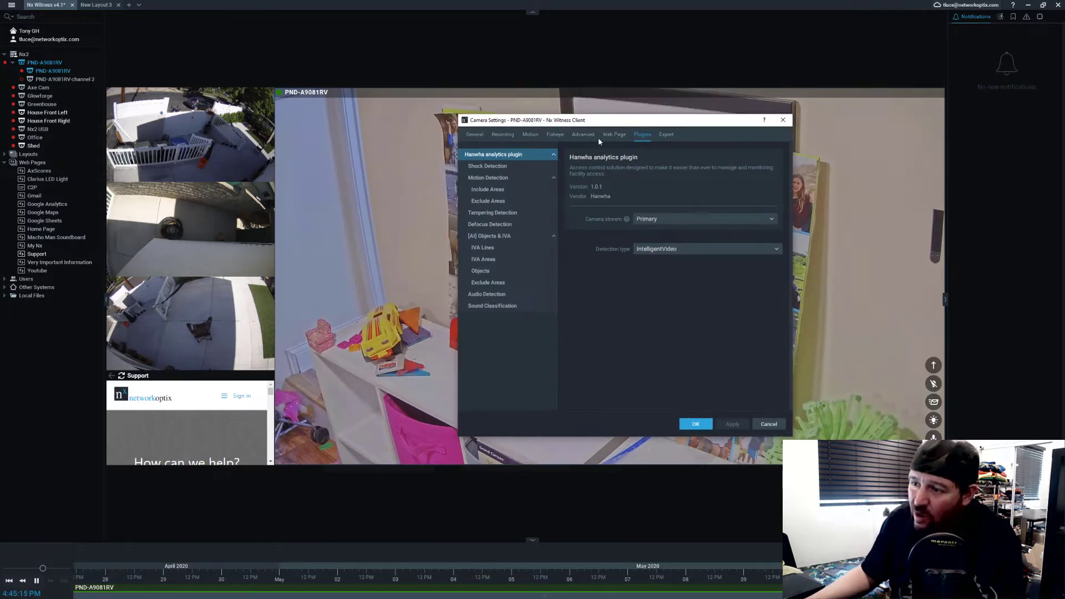
pyautogui.click(517, 237)
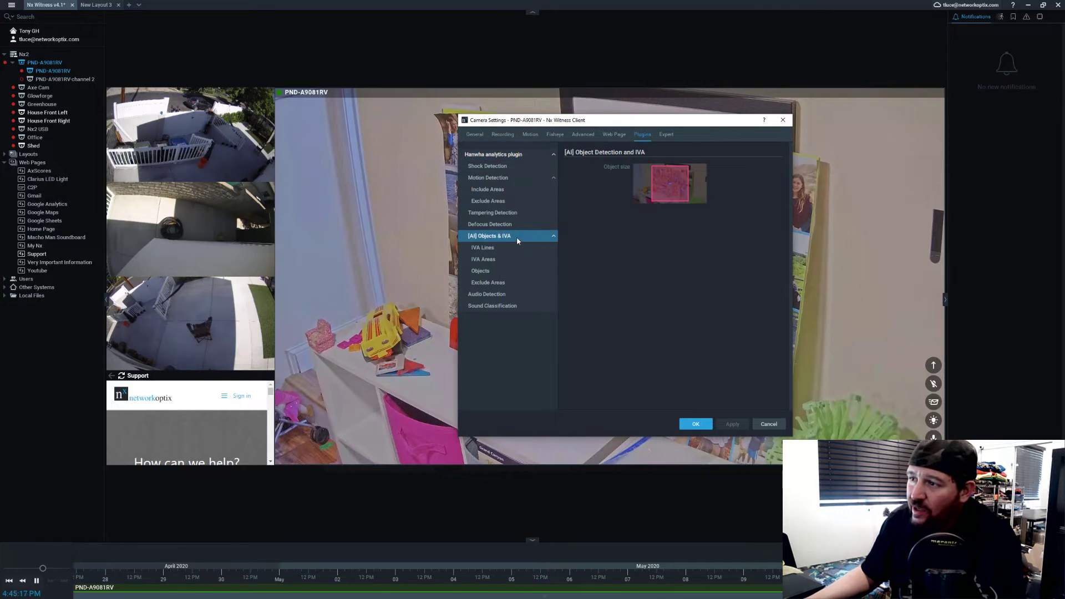
pyautogui.click(510, 258)
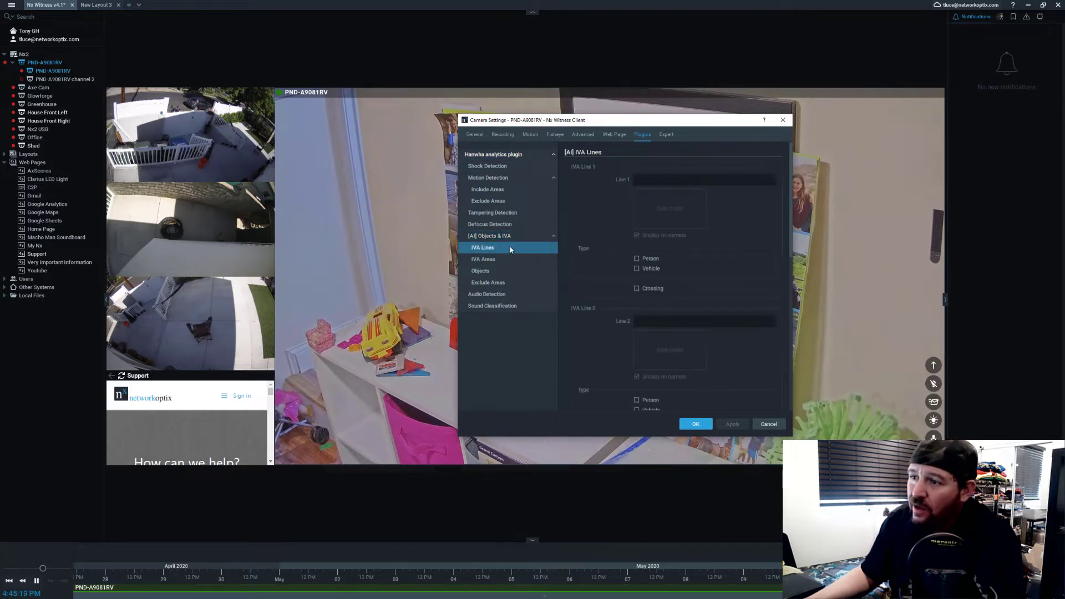
pyautogui.click(506, 271)
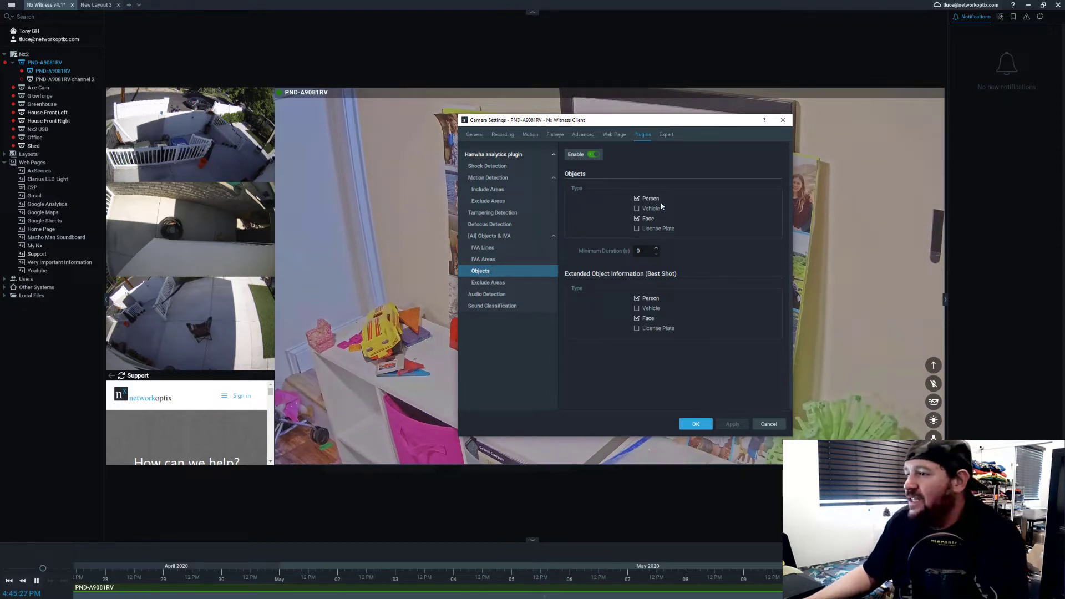
pyautogui.click(592, 156)
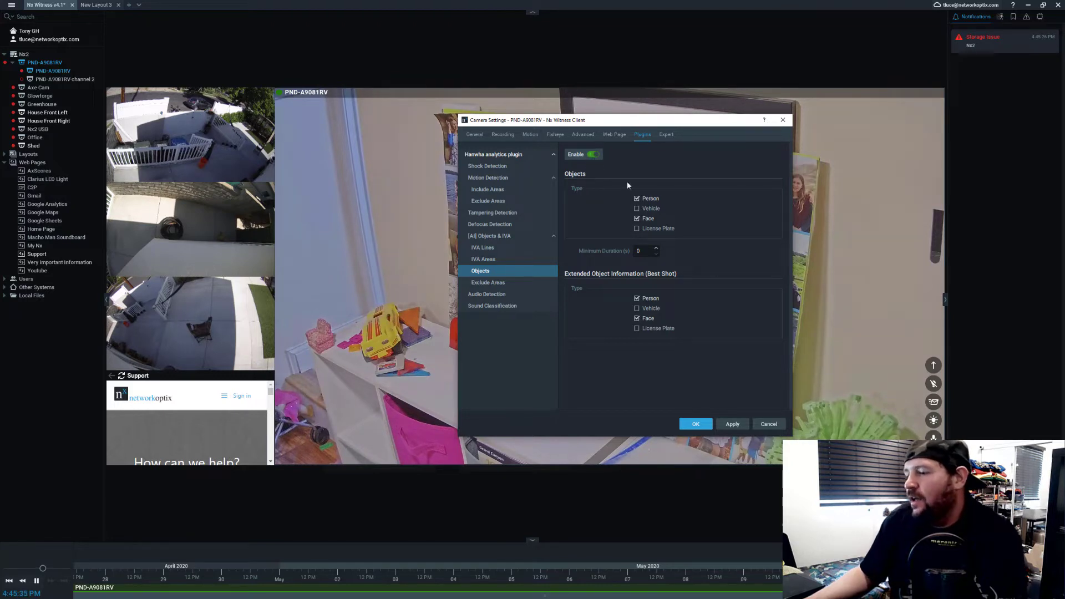
# Step: Apply the object detection settings and view IVA Area 1 on the IVA Areas page
pyautogui.click(732, 424)
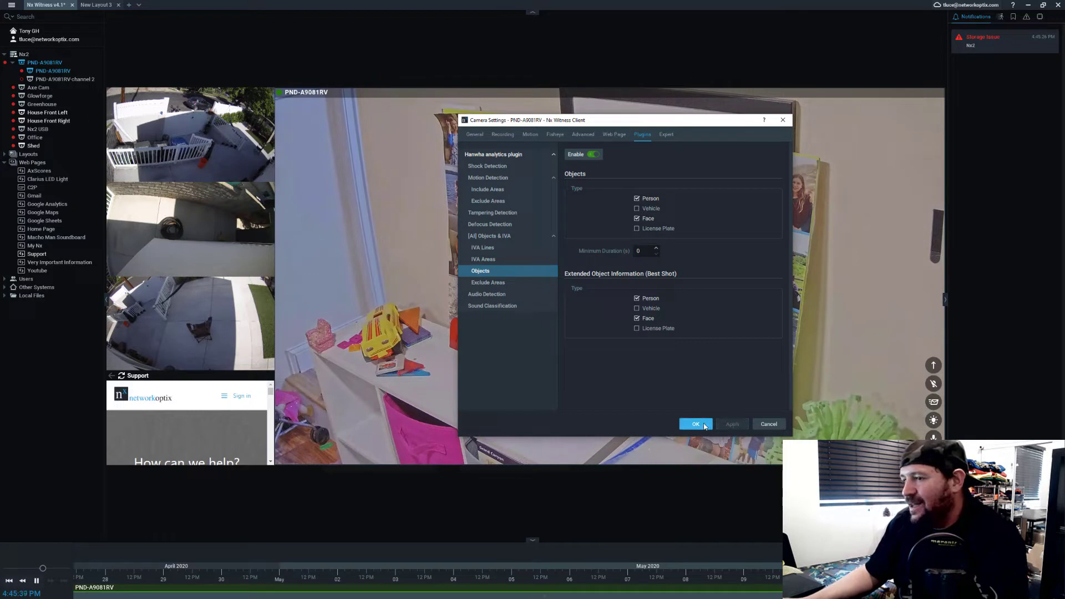
pyautogui.click(510, 259)
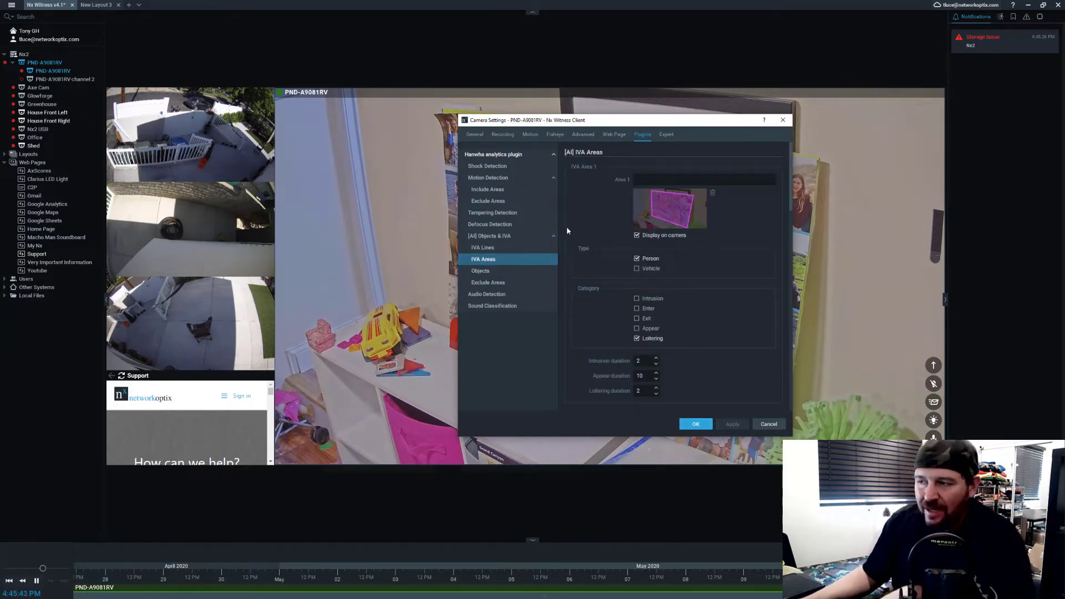
pyautogui.click(497, 250)
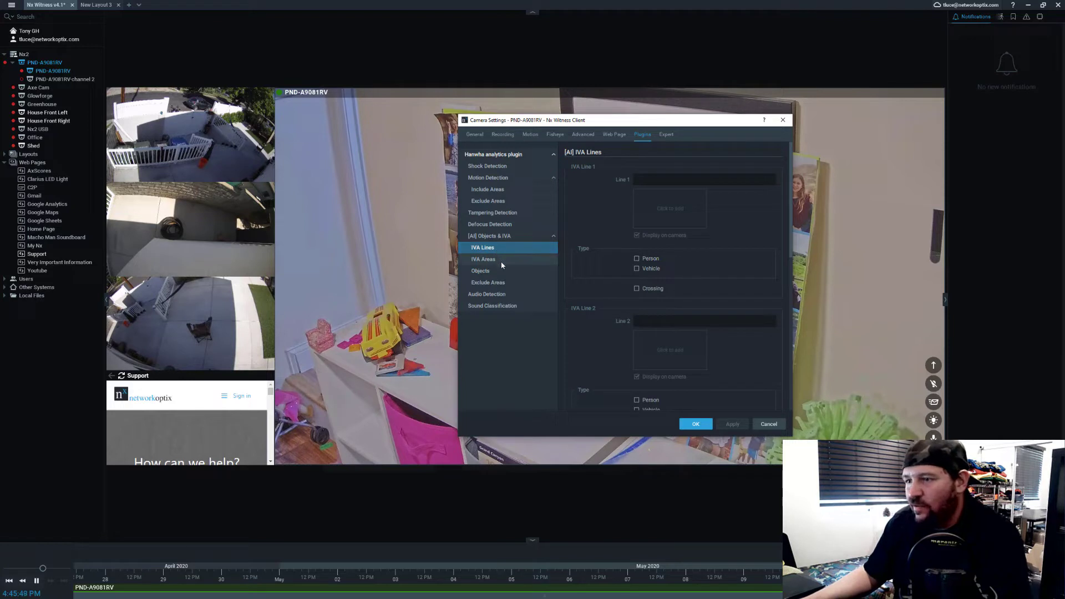
pyautogui.click(504, 261)
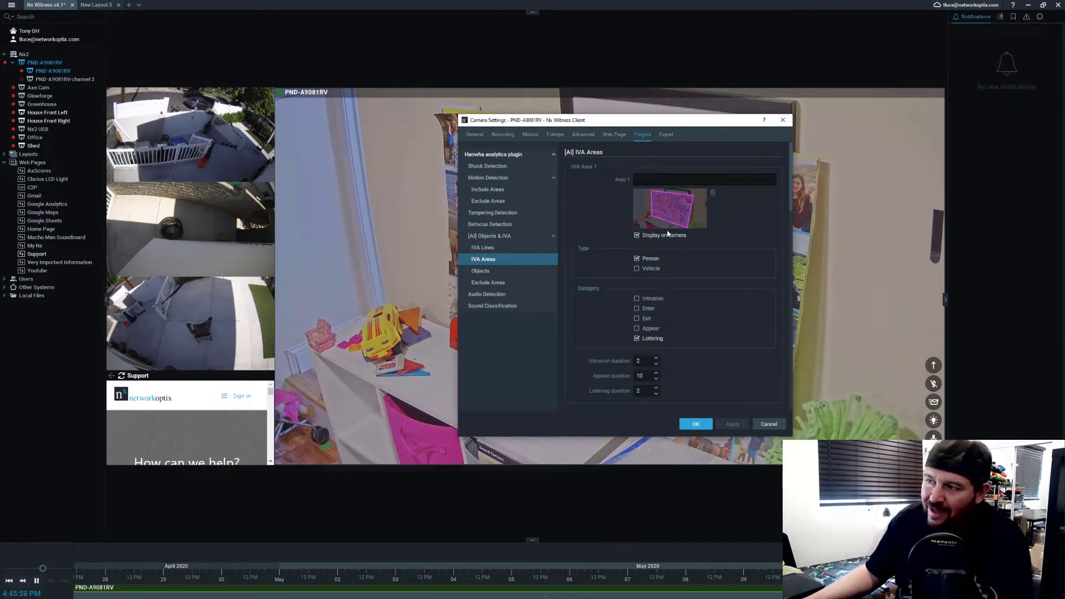
# Step: Redraw IVA Area 1 as a four-point polygon around the photo board and apply it
pyautogui.click(647, 222)
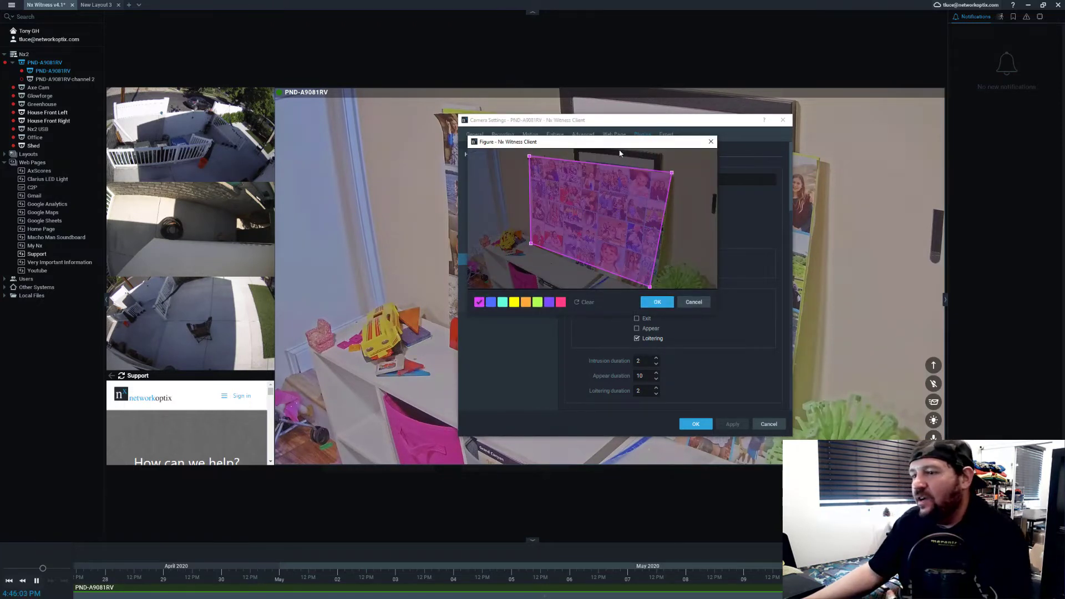
pyautogui.click(583, 303)
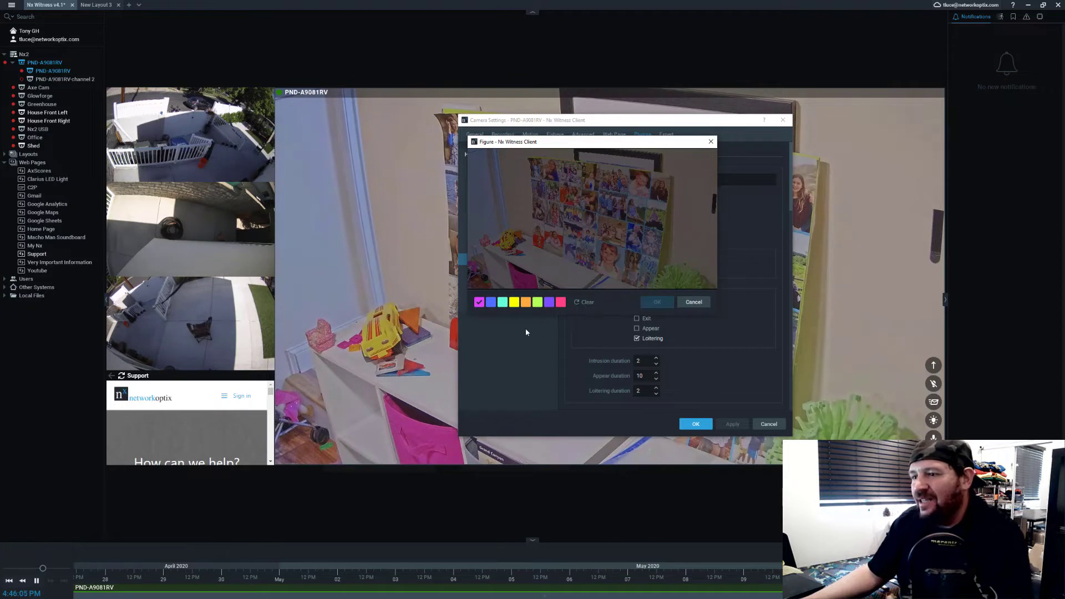
pyautogui.click(534, 244)
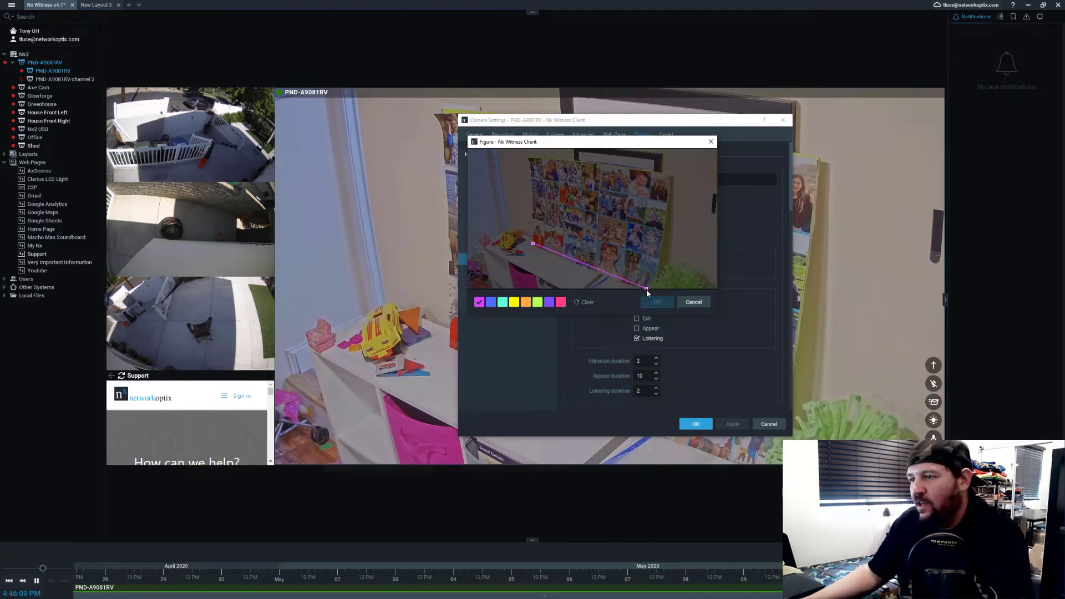
pyautogui.click(643, 287)
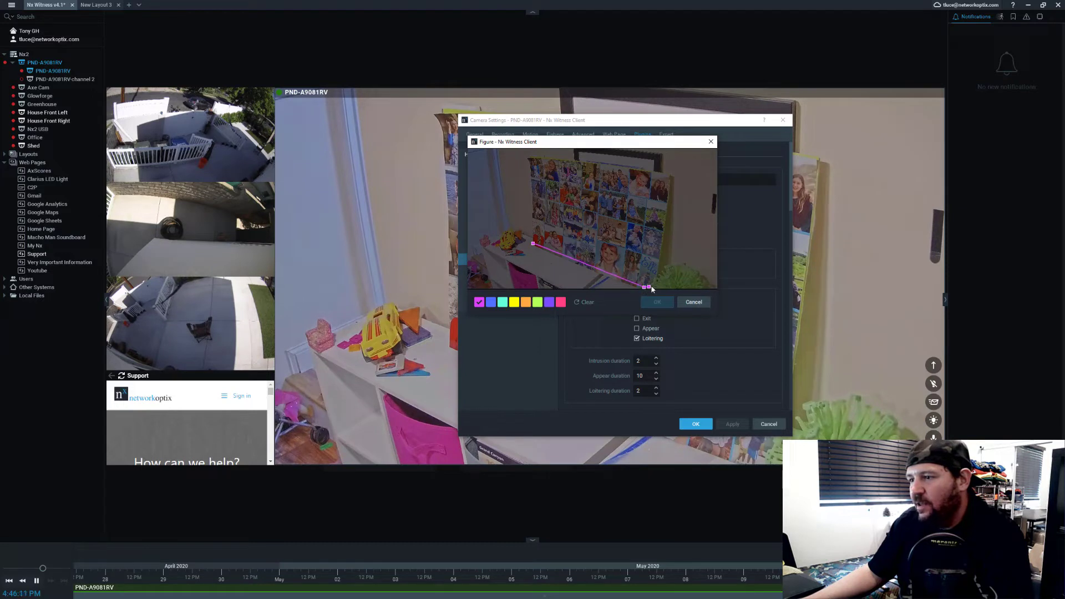
pyautogui.click(656, 287)
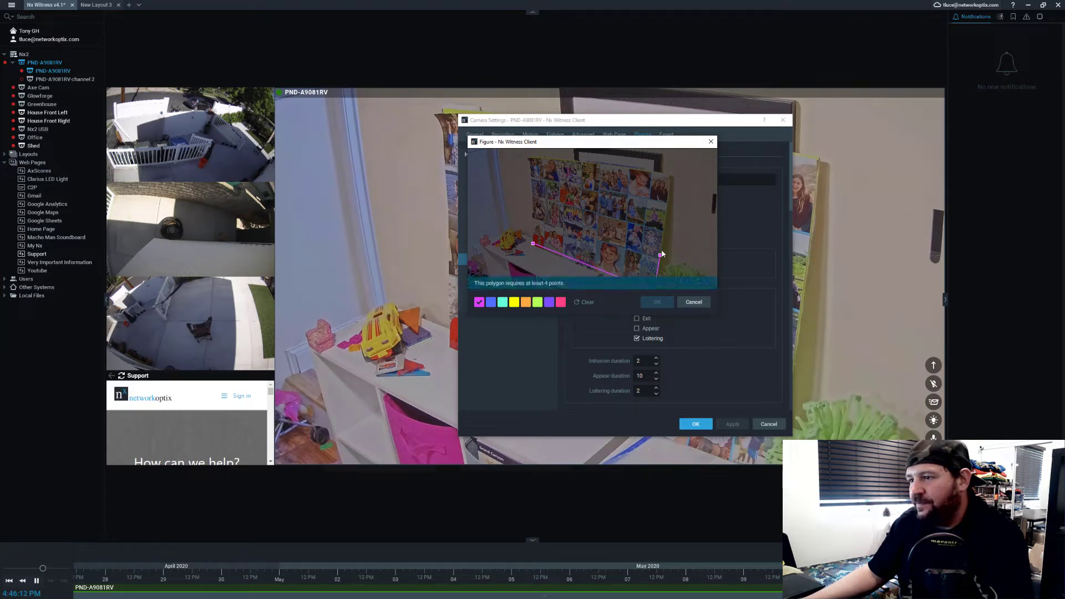
pyautogui.click(671, 175)
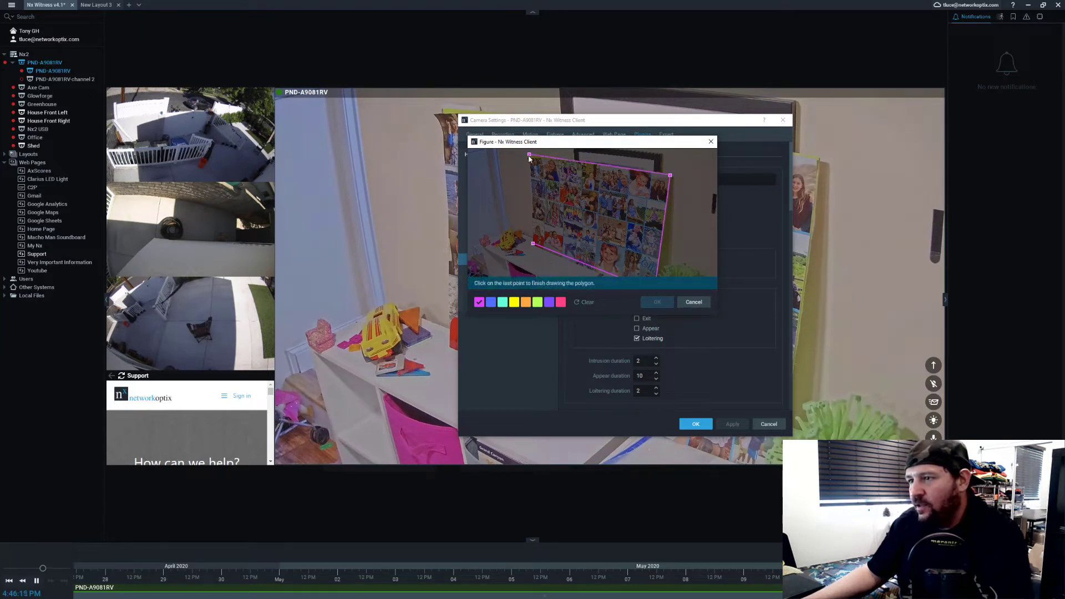
pyautogui.click(527, 158)
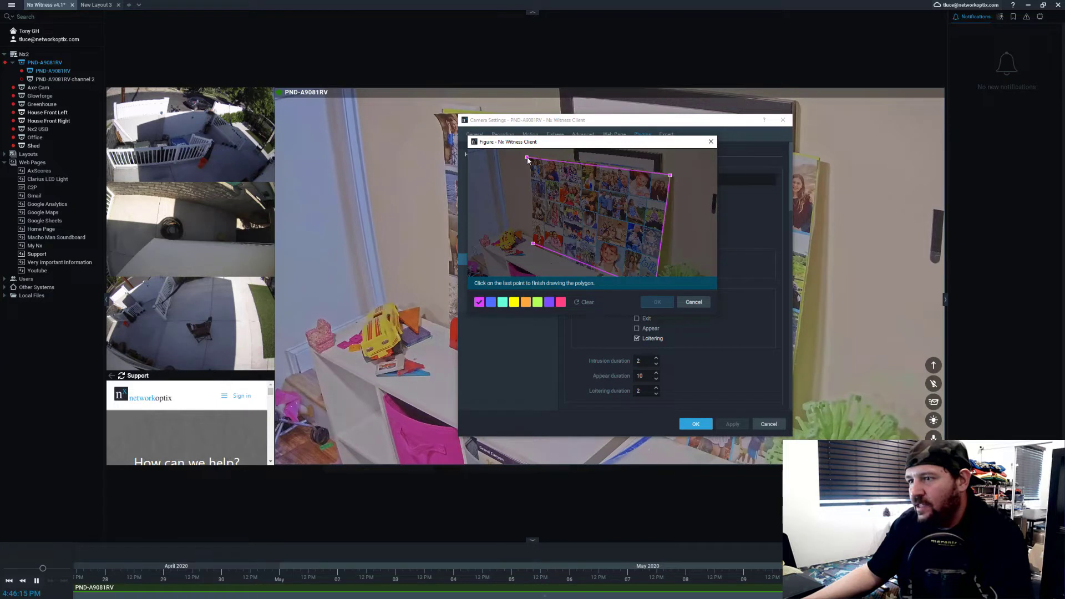
pyautogui.click(533, 243)
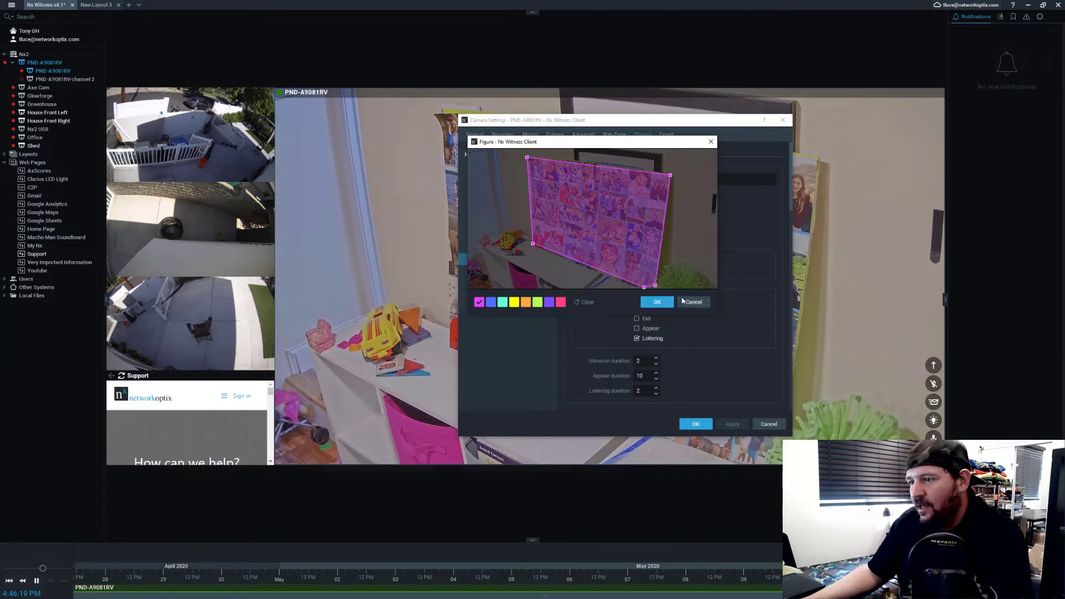
pyautogui.click(663, 302)
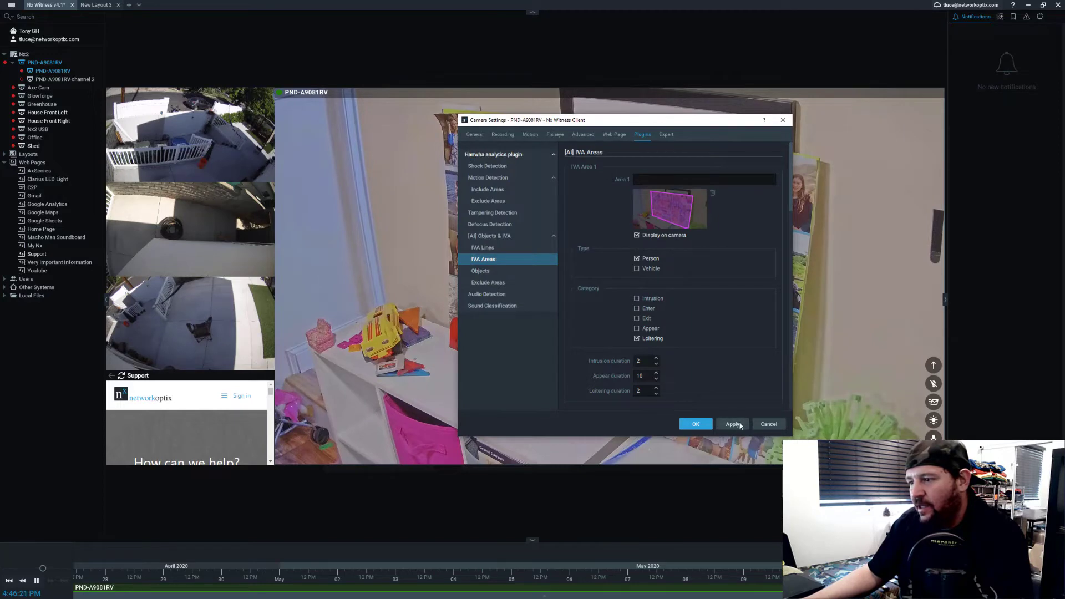
pyautogui.click(741, 425)
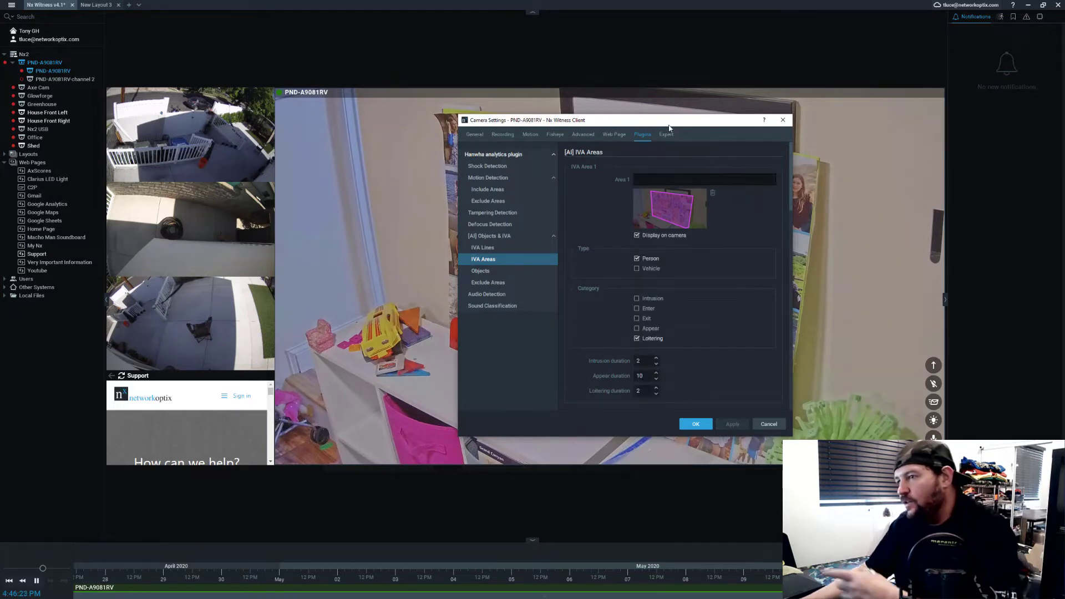
# Step: Move the Camera Settings window to the top-left, uncovering the photo board's live view
pyautogui.moveTo(669, 128); pyautogui.dragTo(212, 29)
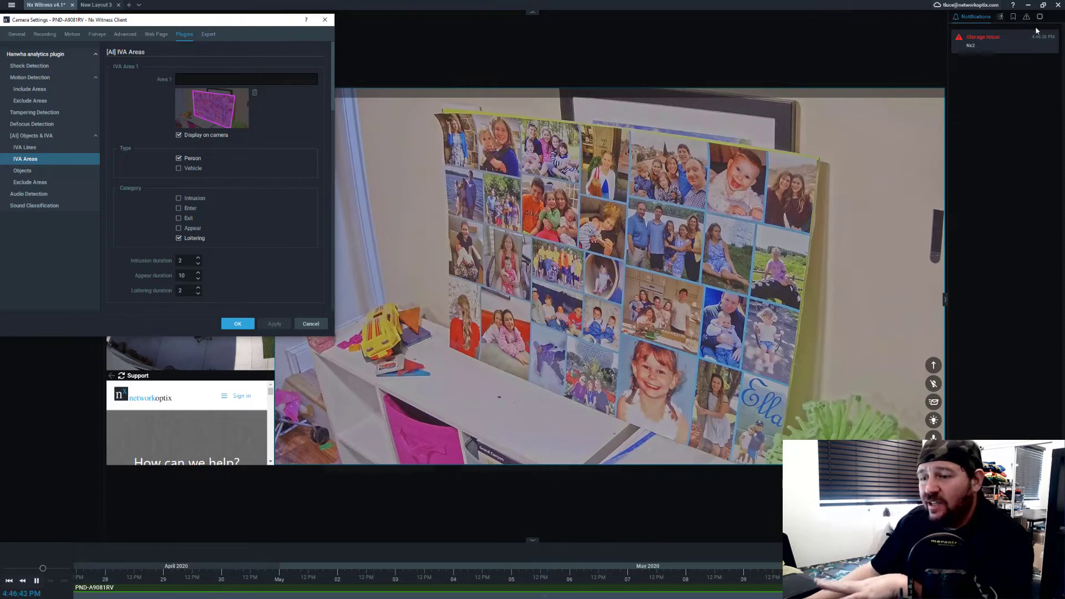
pyautogui.moveTo(1027, 31)
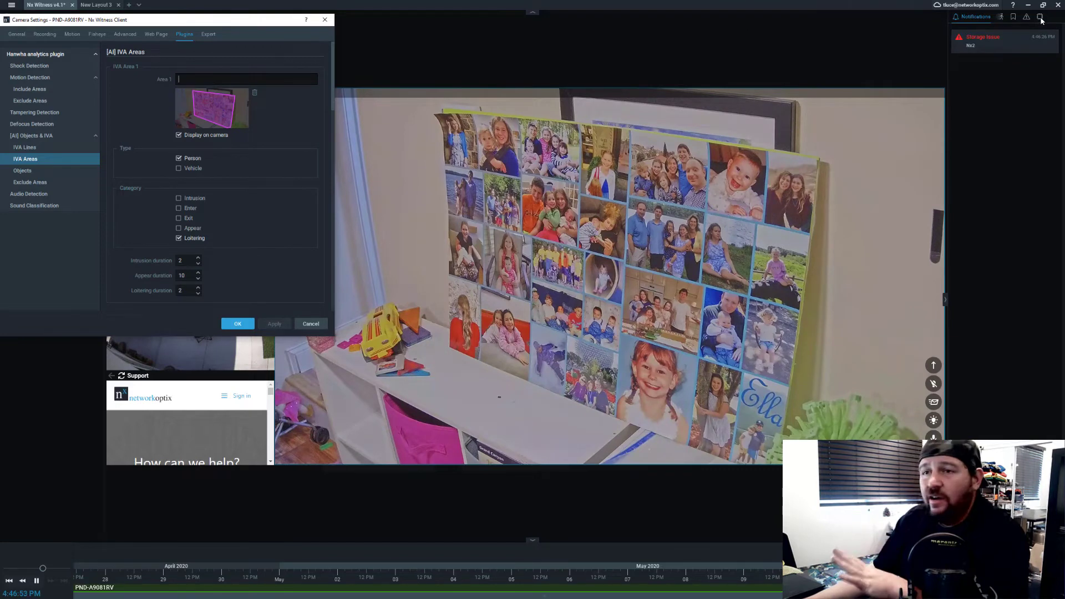
# Step: Show the detected objects list, recolour IVA Area 1 green, apply, and close Camera Settings
pyautogui.click(1041, 17)
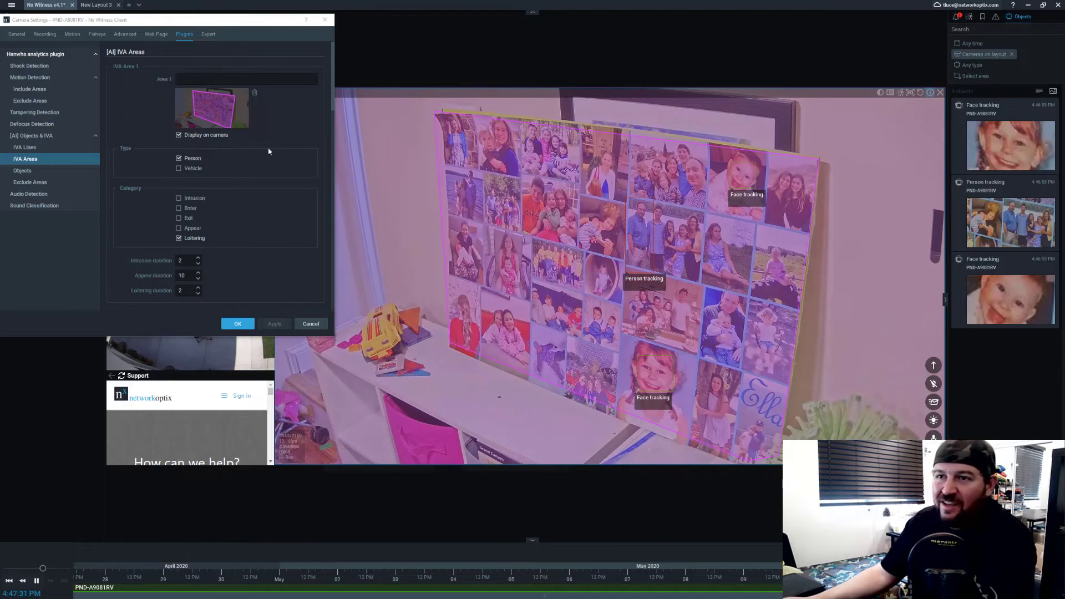
pyautogui.click(232, 126)
pyautogui.click(538, 301)
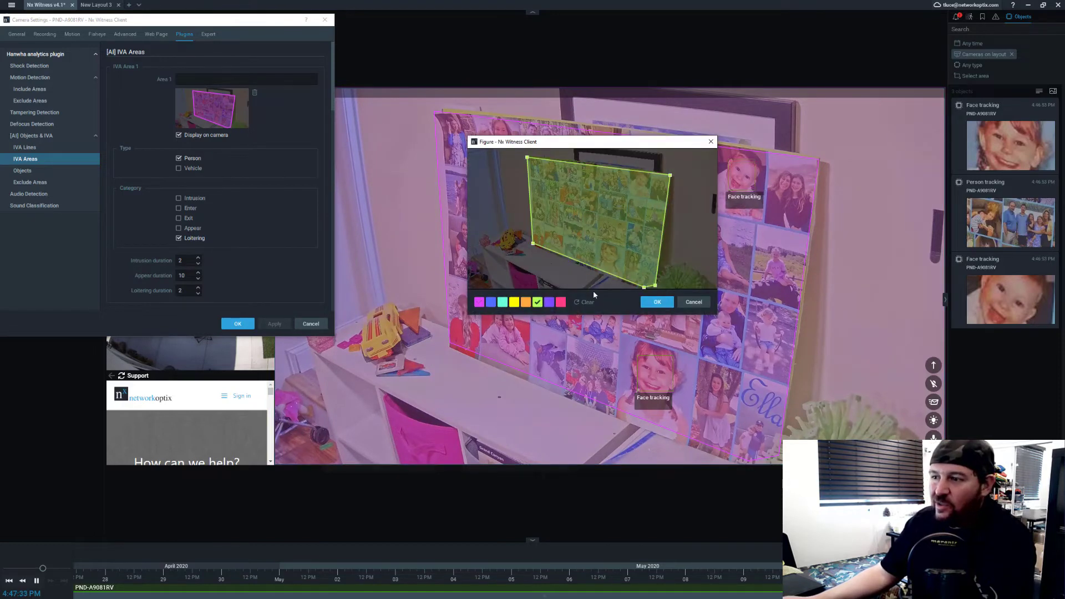
pyautogui.click(657, 302)
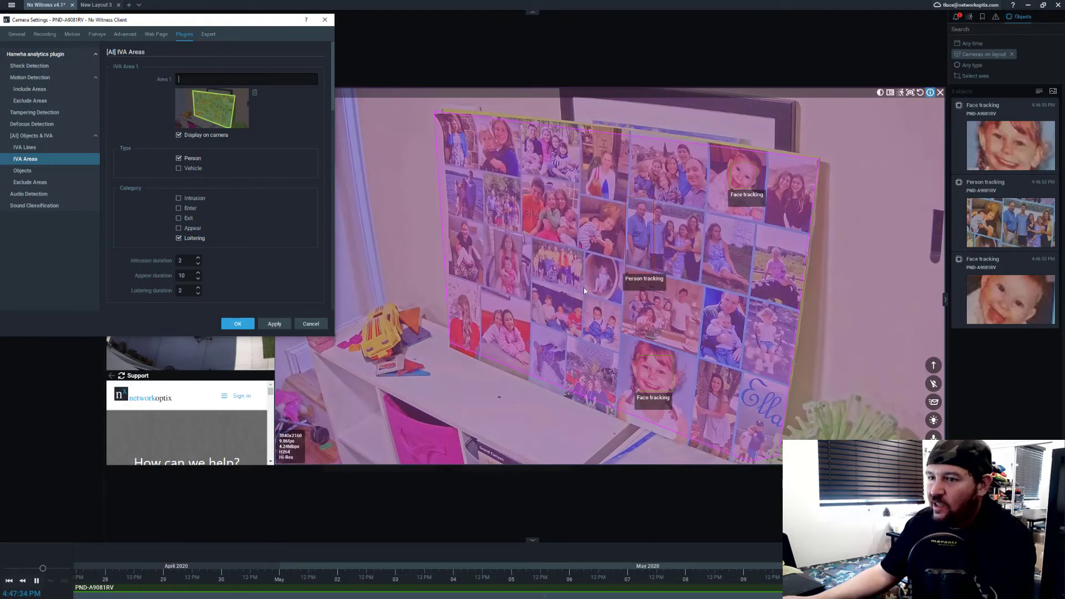
pyautogui.click(283, 325)
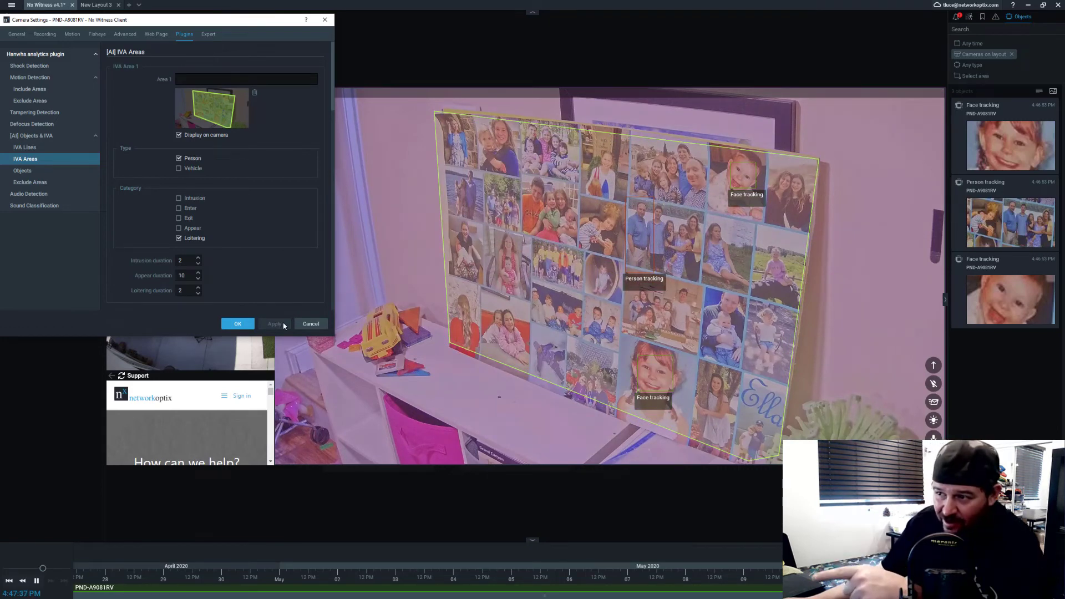
pyautogui.click(238, 324)
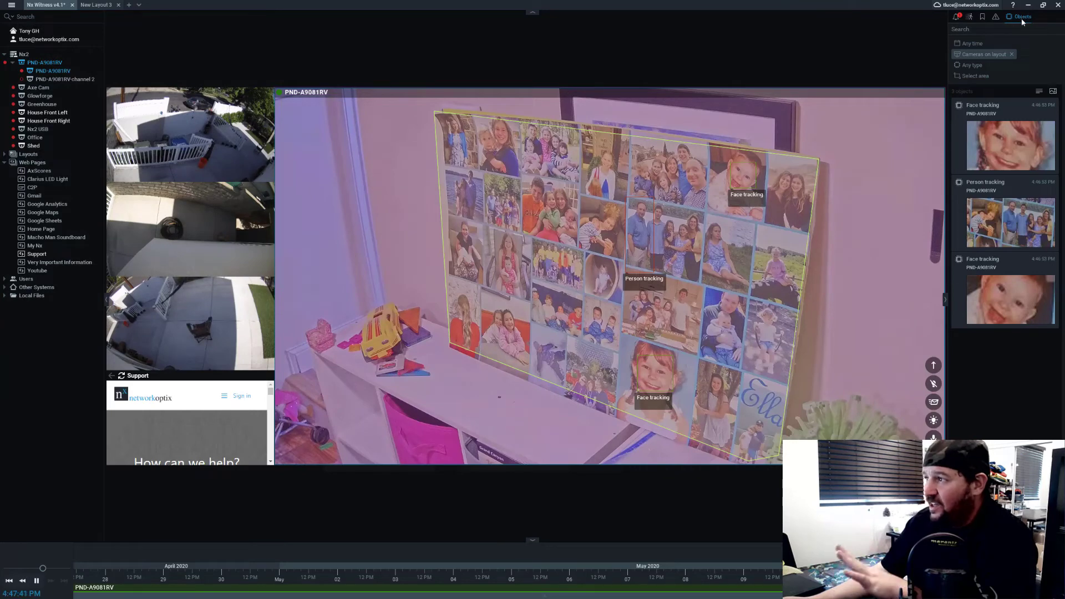
# Step: Turn on the Objects Frames and Info overlay for the camera tile
pyautogui.click(957, 18)
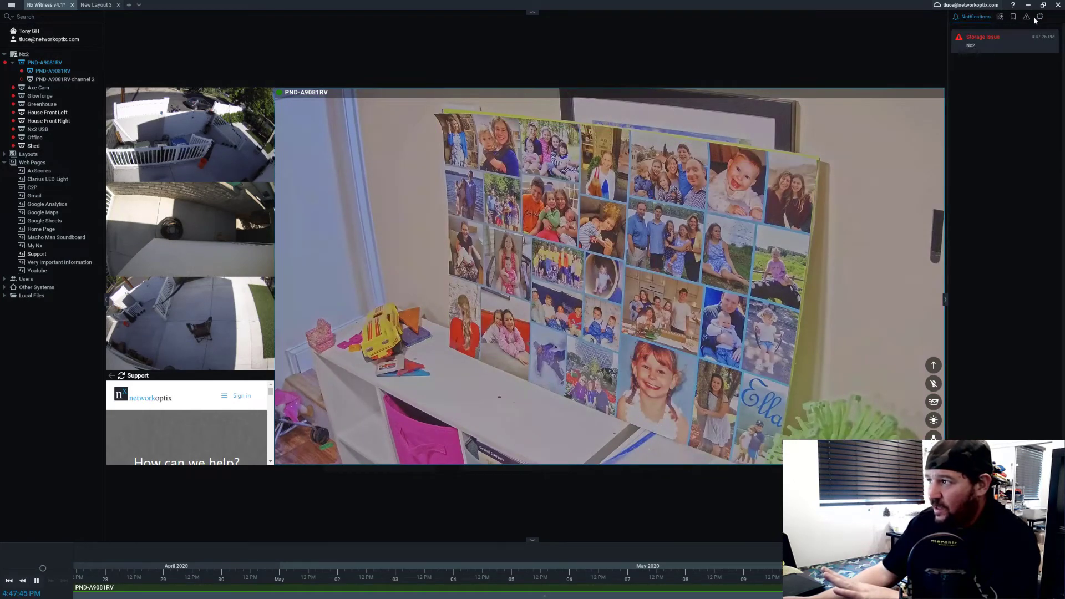
pyautogui.click(1036, 19)
pyautogui.click(957, 19)
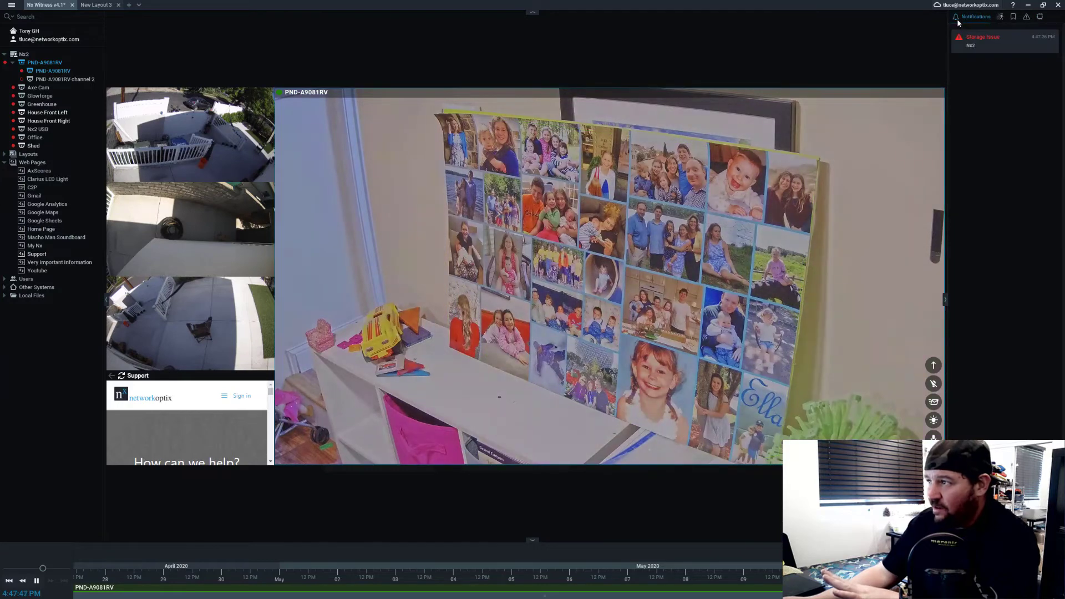
pyautogui.rightClick(503, 238)
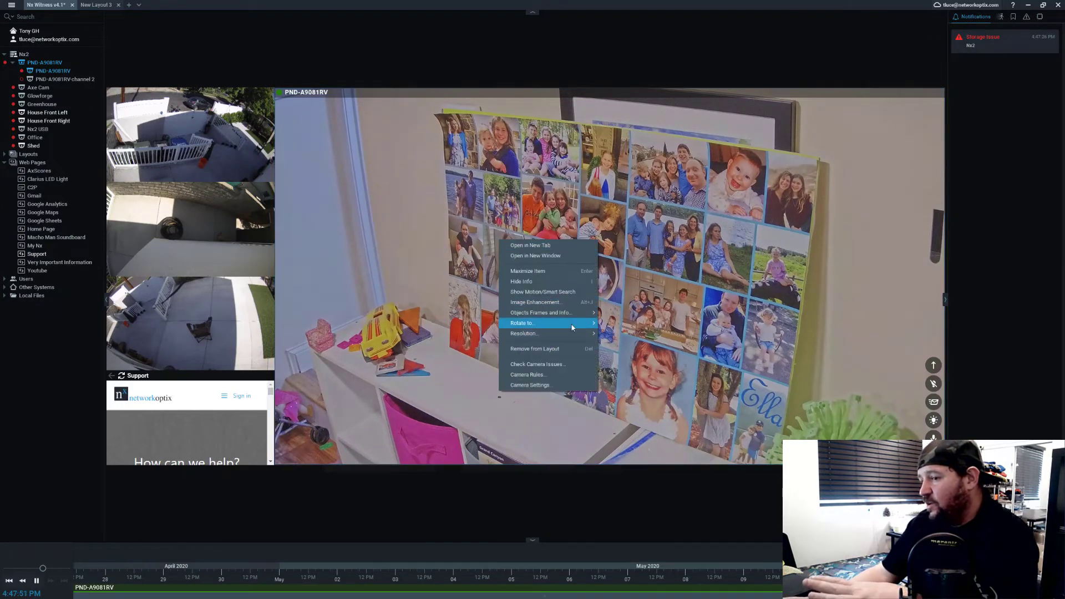
pyautogui.moveTo(574, 317)
pyautogui.click(637, 314)
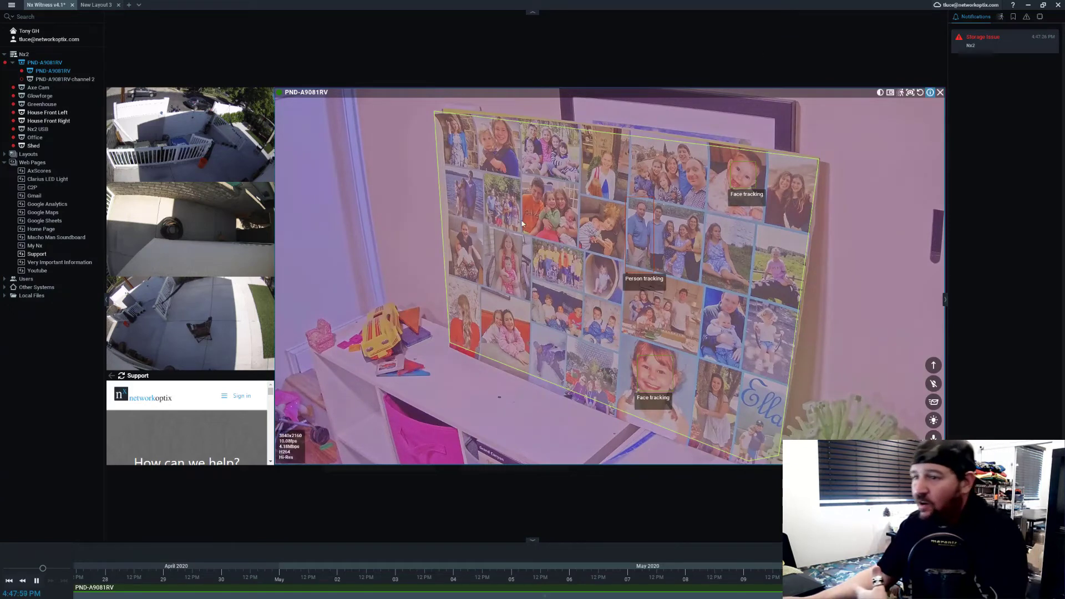
# Step: Toggle the IVA area's Display on camera off and back on, applying each, then close settings
pyautogui.rightClick(470, 243)
pyautogui.click(514, 392)
pyautogui.rightClick(490, 328)
pyautogui.click(516, 471)
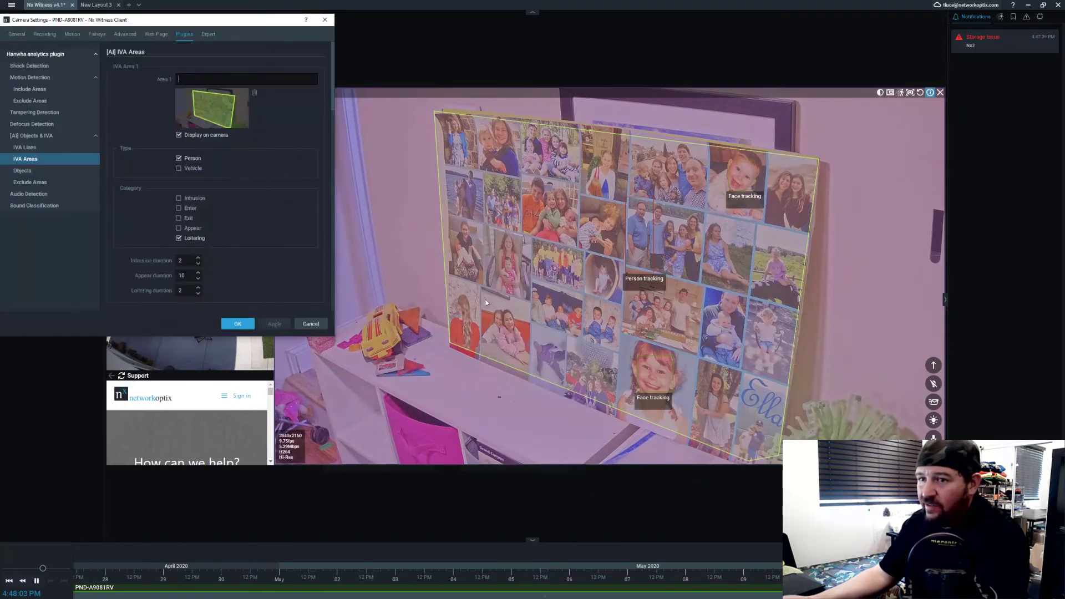
pyautogui.moveTo(222, 20); pyautogui.dragTo(284, 39)
pyautogui.click(244, 155)
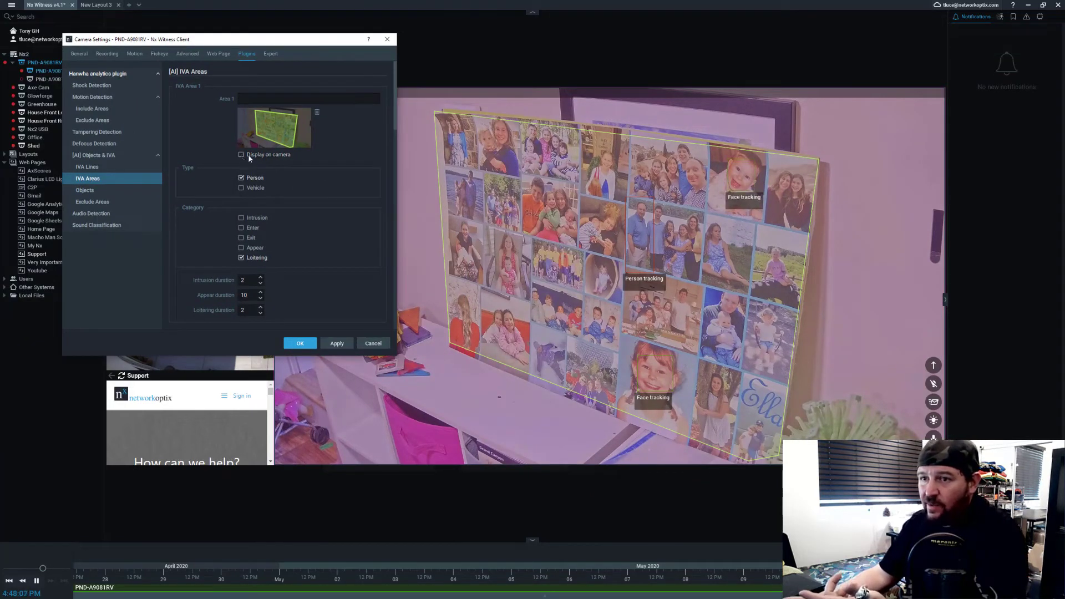
pyautogui.click(337, 342)
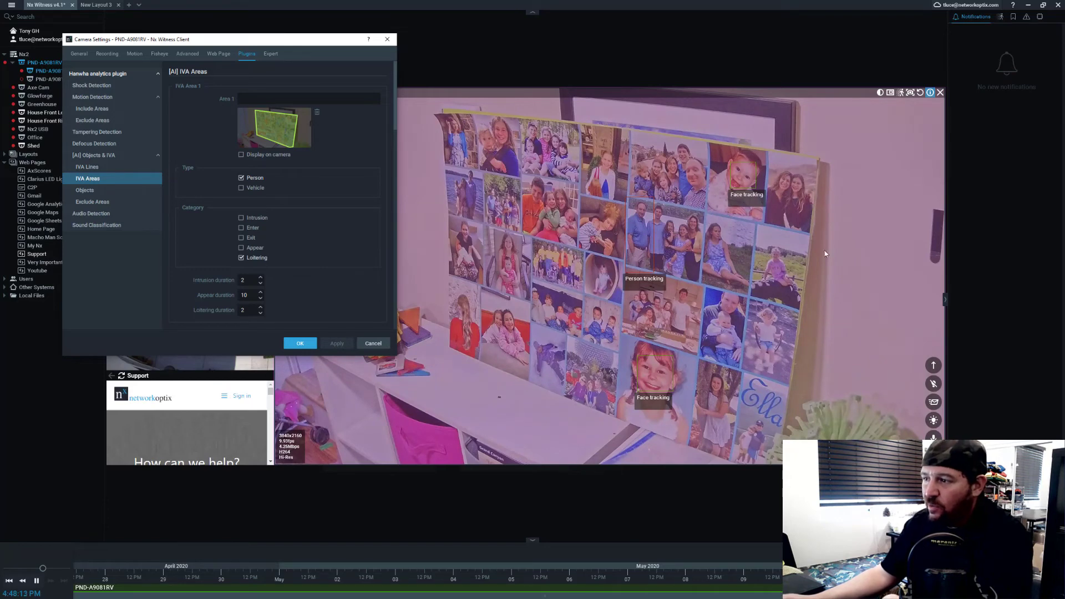
pyautogui.click(242, 155)
pyautogui.click(330, 344)
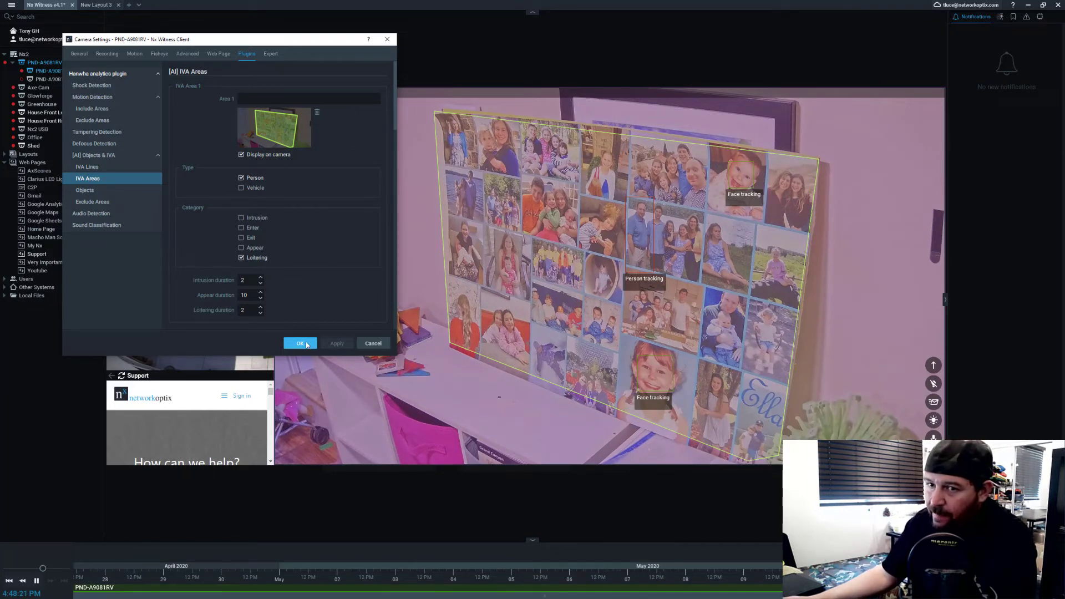
pyautogui.click(301, 343)
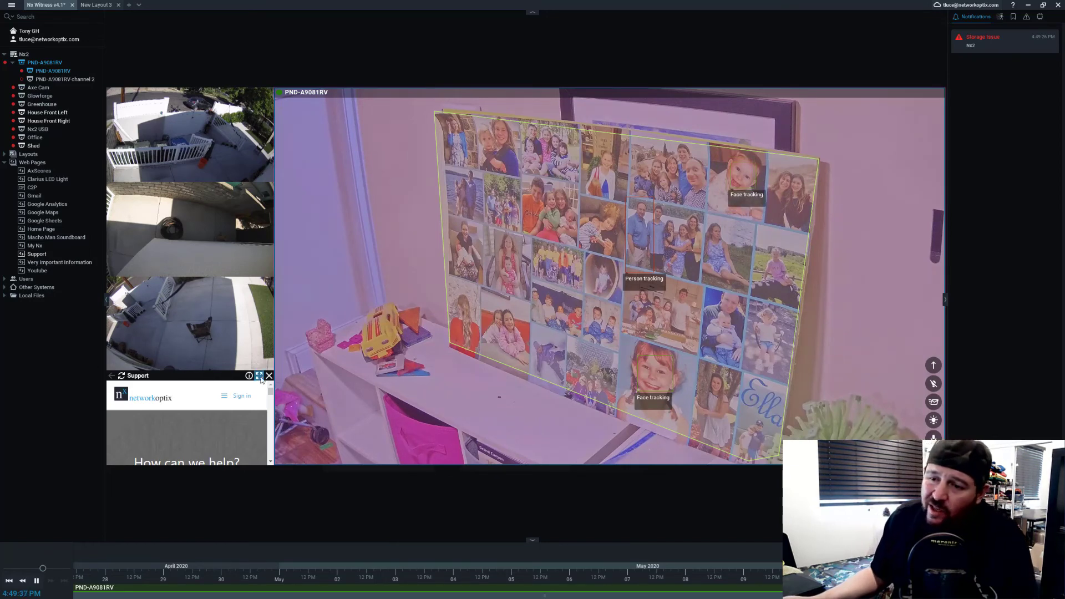
# Step: Maximize the Support web page and open the Beta Feedback topic in the Nx Support Community
pyautogui.click(259, 376)
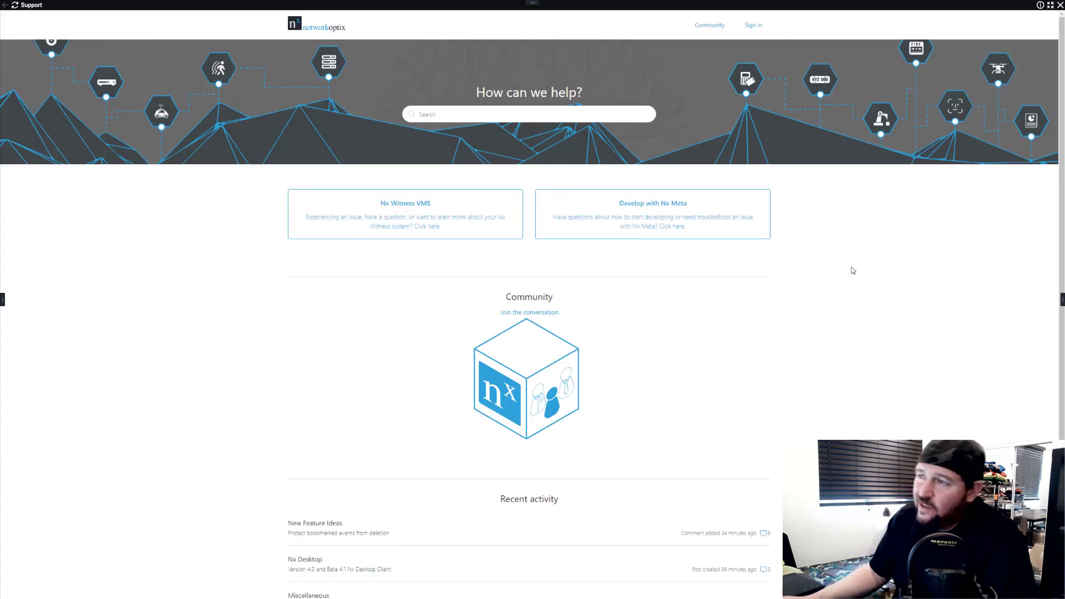
pyautogui.click(533, 313)
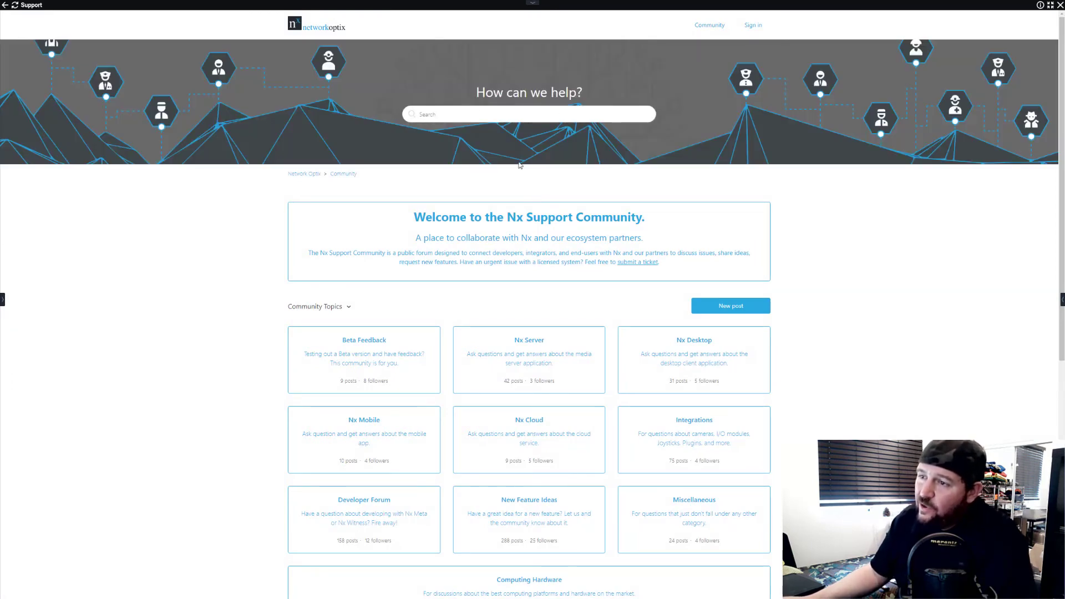
pyautogui.click(426, 349)
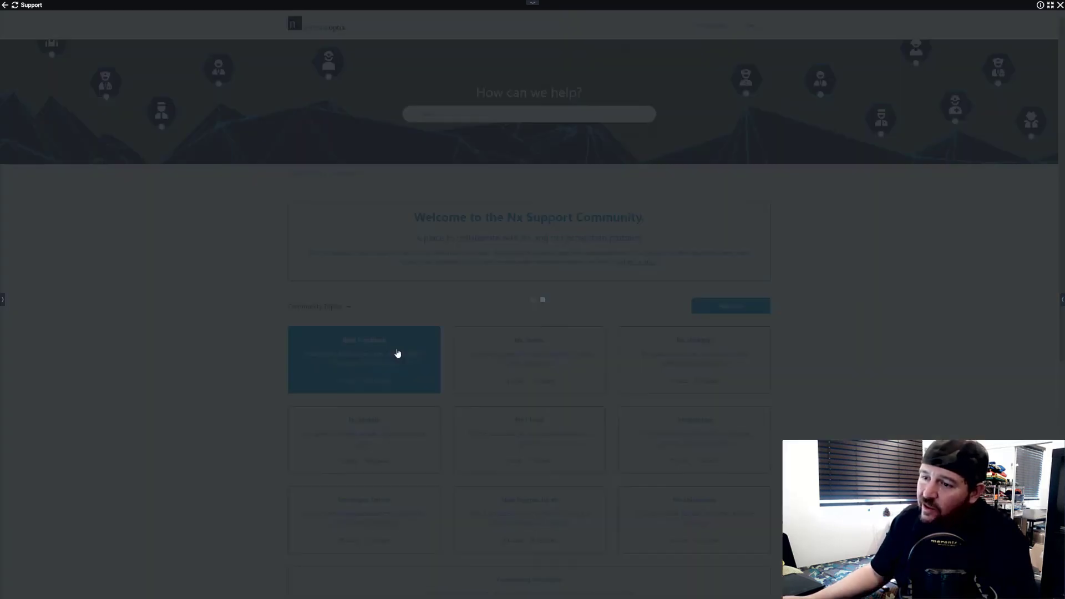